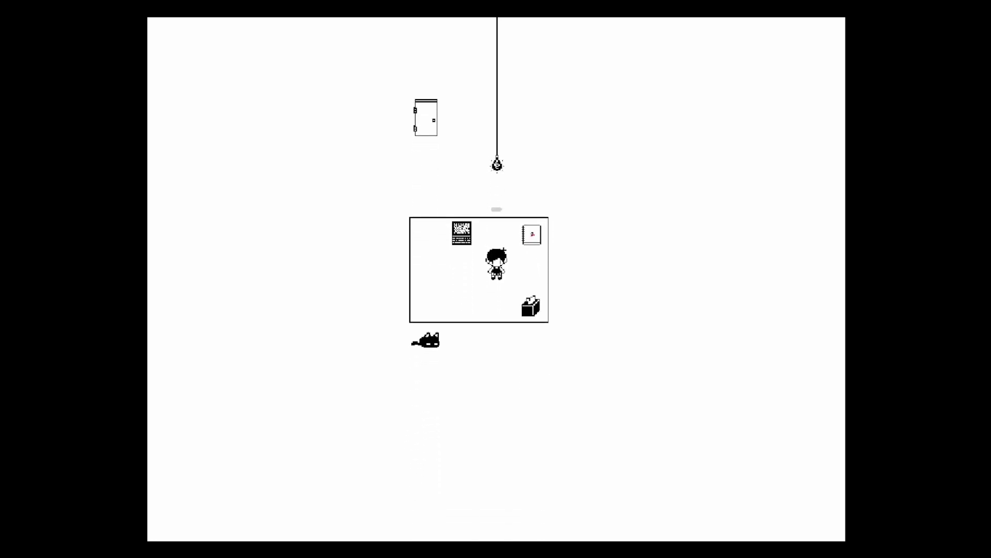
- Walk OMORI to the laptop and choose OPEN YOUR JOURNAL
key("Left")
key("Right")
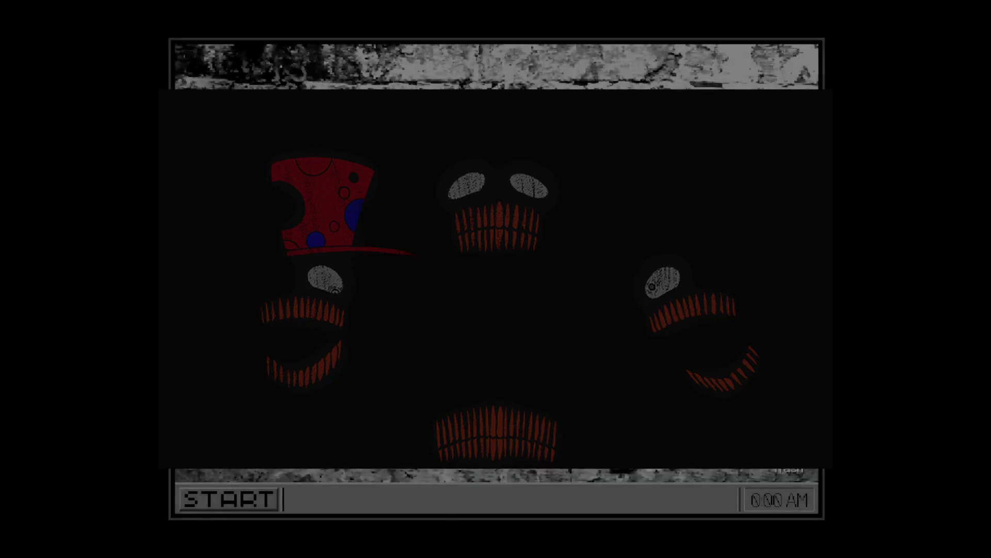
key("Down")
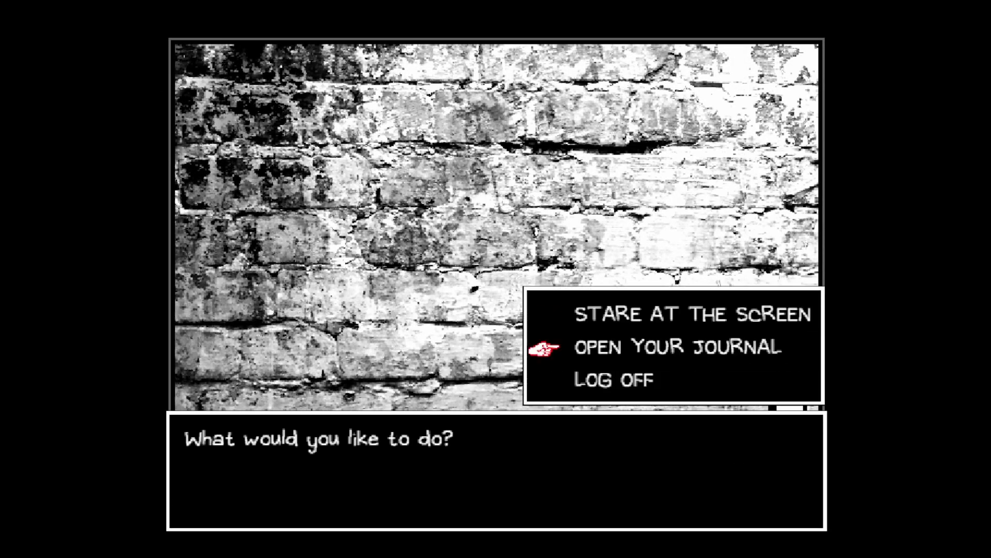
key("Return")
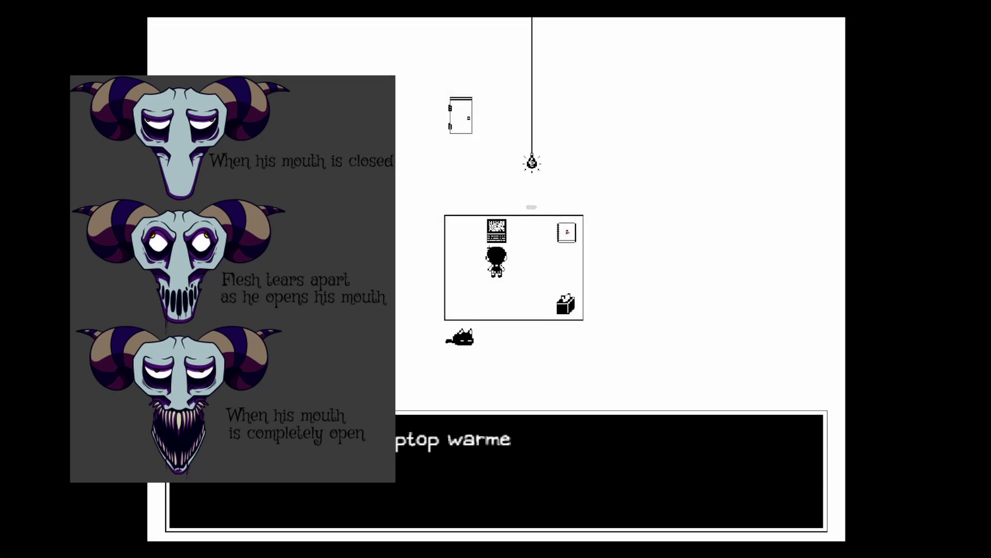
- Leave the room and examine the nearby spot twice, dismissing each thought
key("Return")
key("Left")
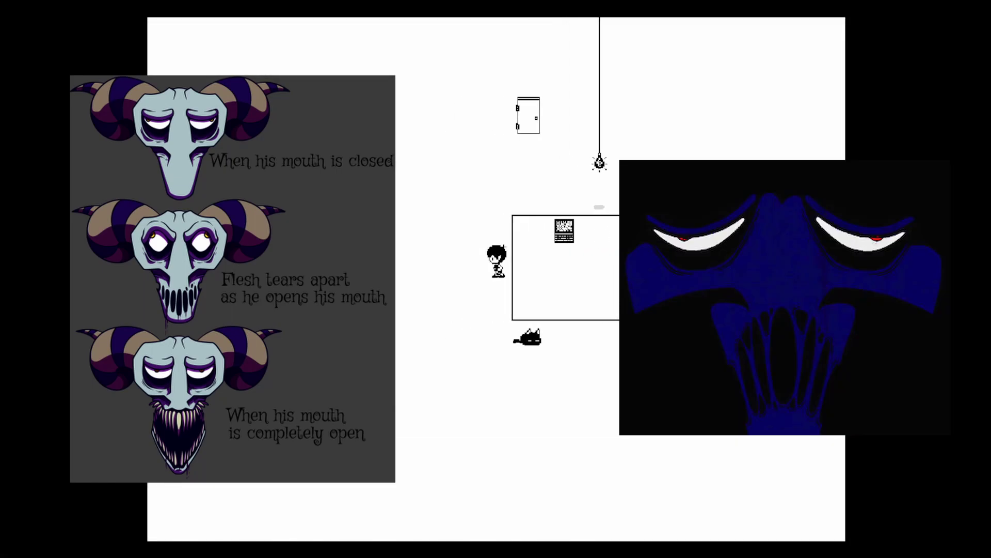
key("Down")
key("Up")
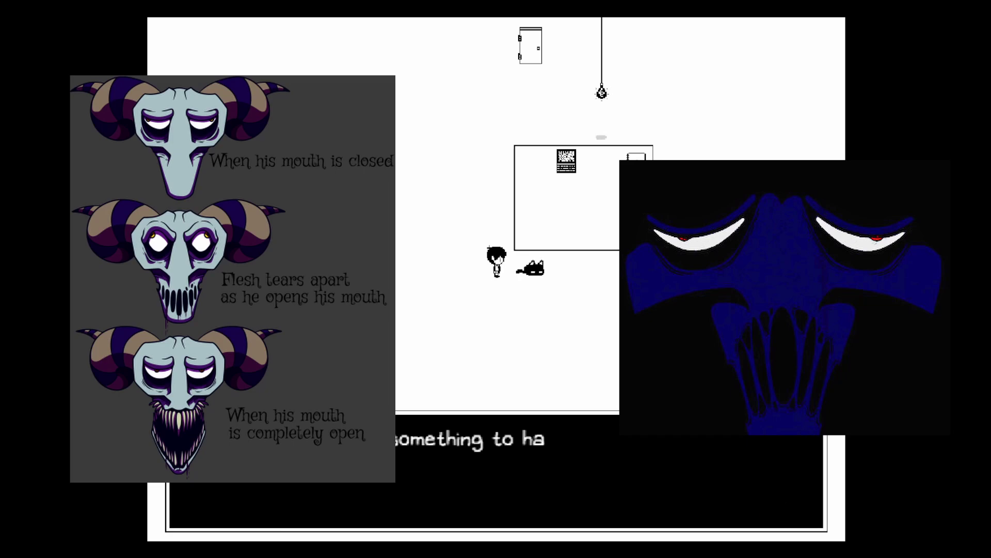
key("Return")
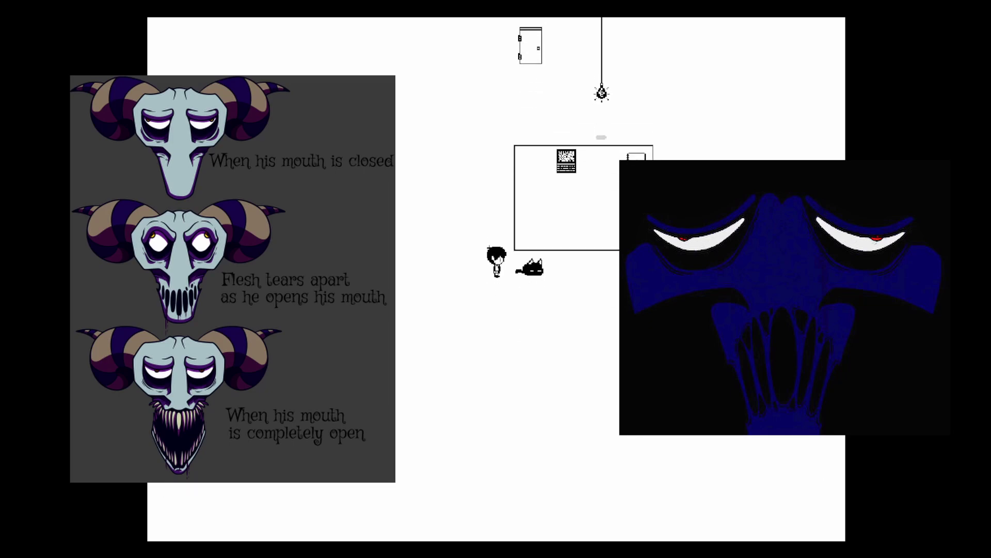
key("Return")
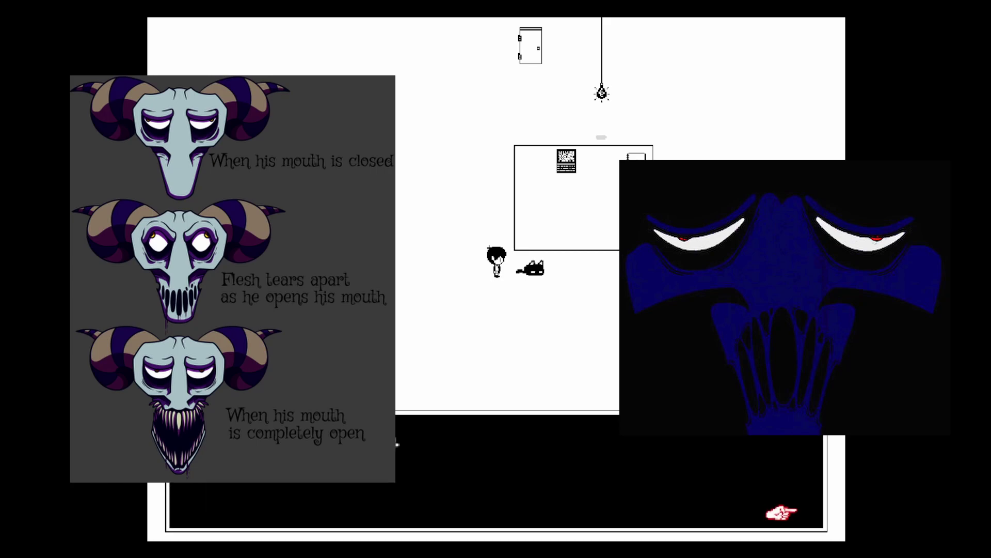
key("Return")
- Walk OMORI south to the knife and take it
key("Down")
key("Right")
key("Left")
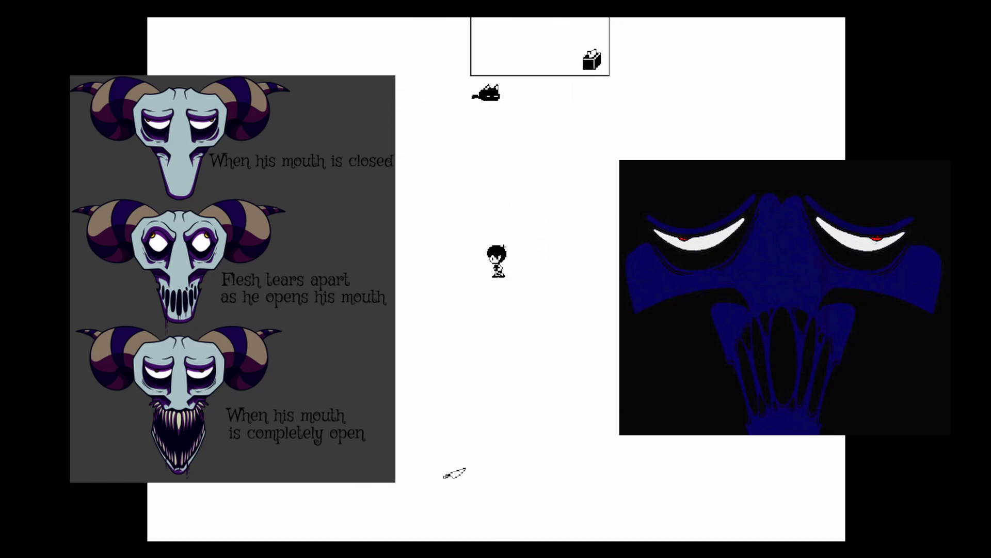
key("Down")
key("Down")
key("Left")
key("Return")
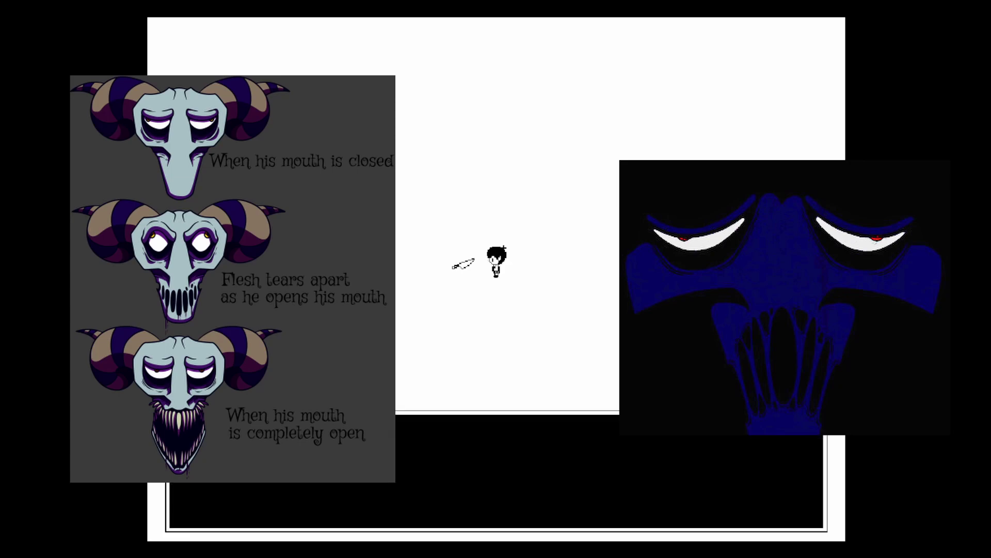
key("Return")
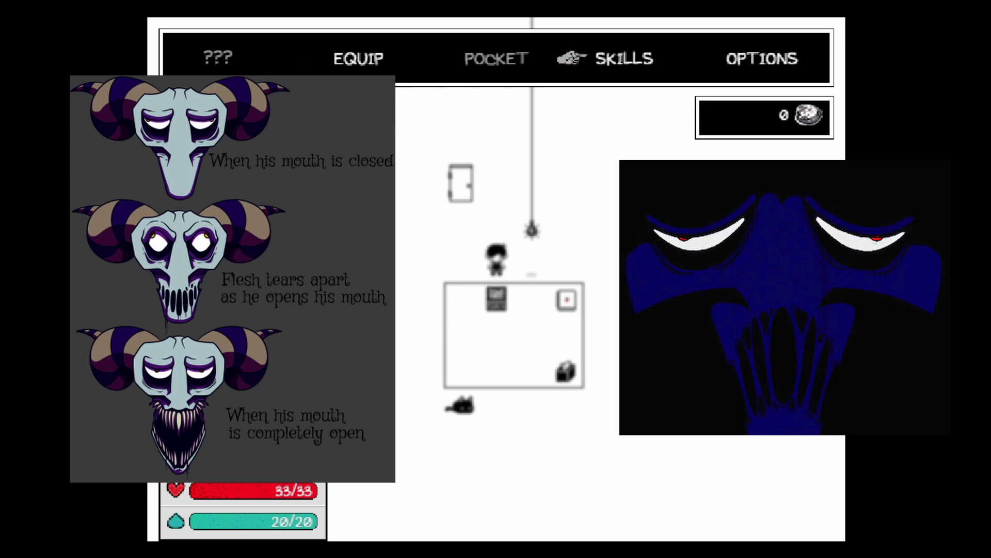
- Review the SAD POEM and GUARD skills and the game options, then close the menu
key("z")
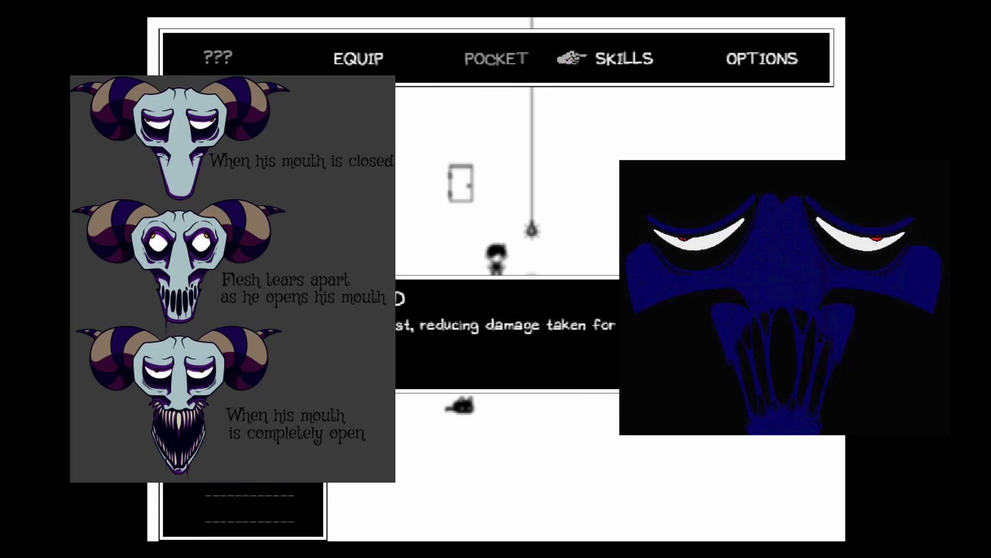
key("Down")
key("x")
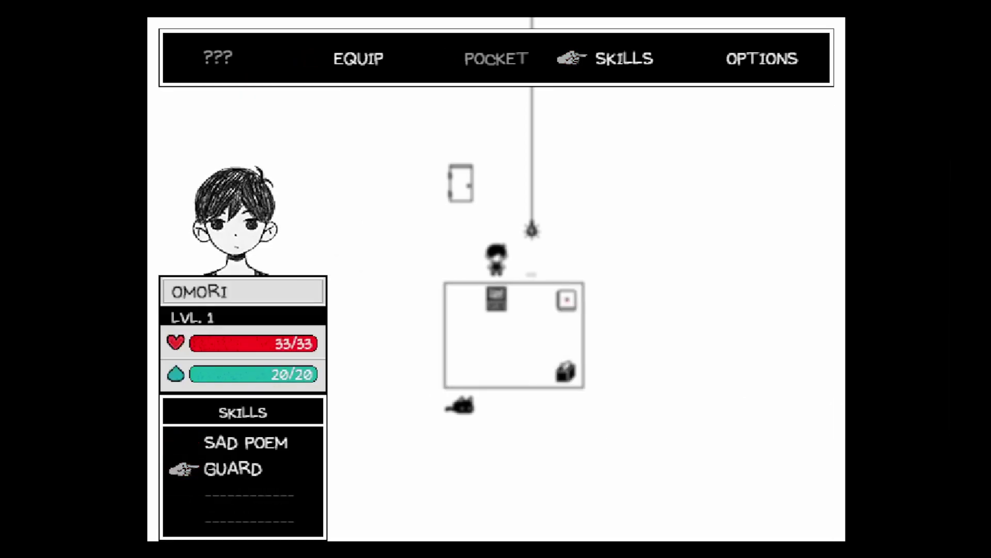
key("z")
key("x")
key("Right")
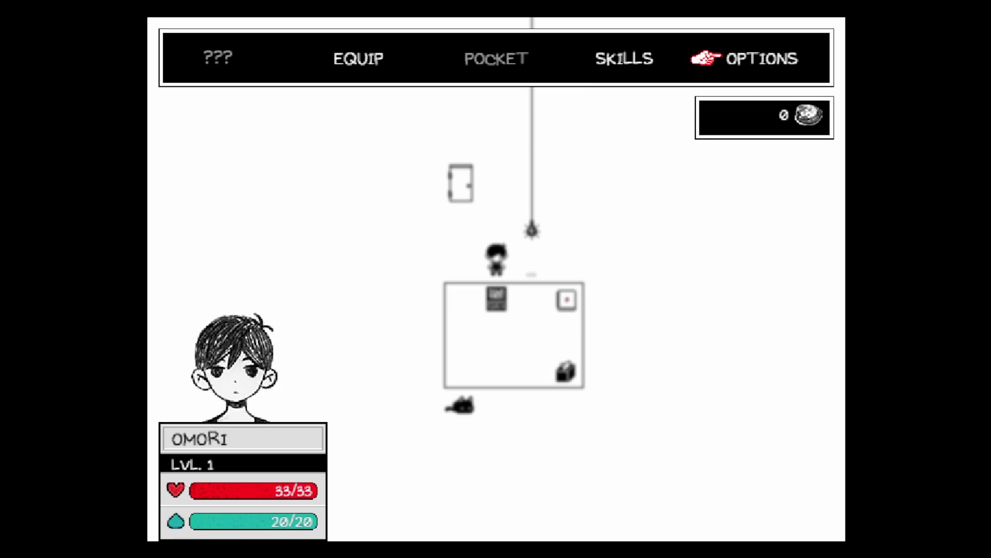
key("z")
key("x")
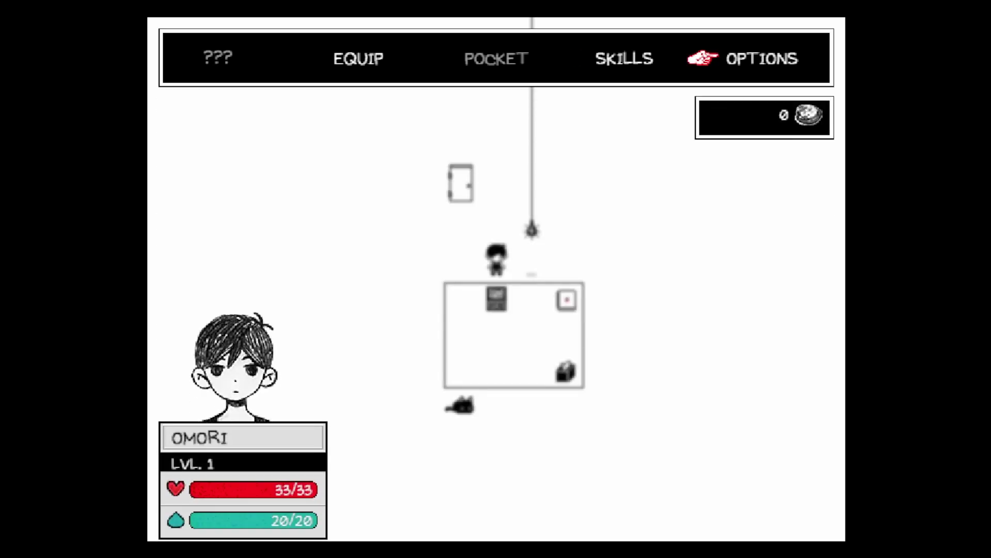
key("x")
- Walk OMORI onward into the purple playroom and finish the dialogue
key("Left")
key("Up")
key("Down")
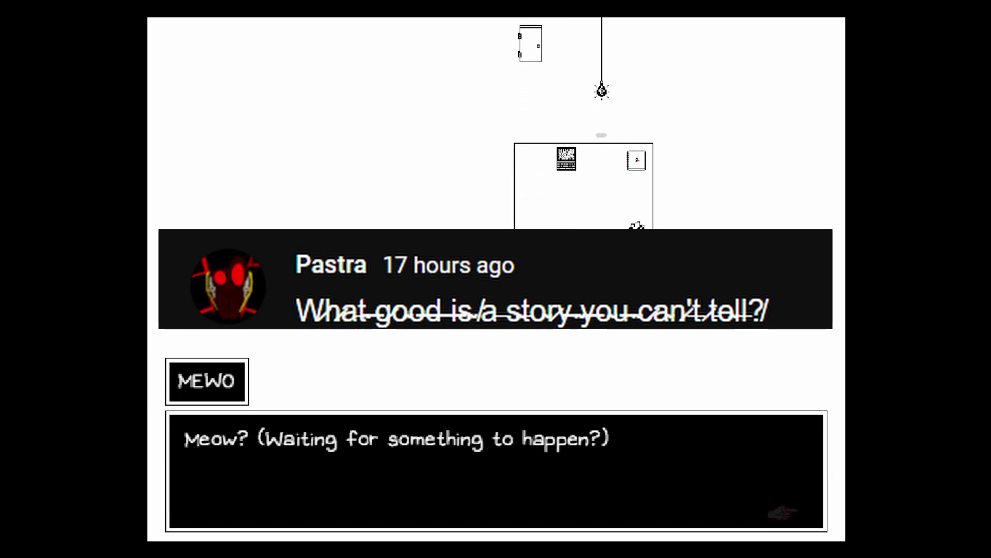
key("z")
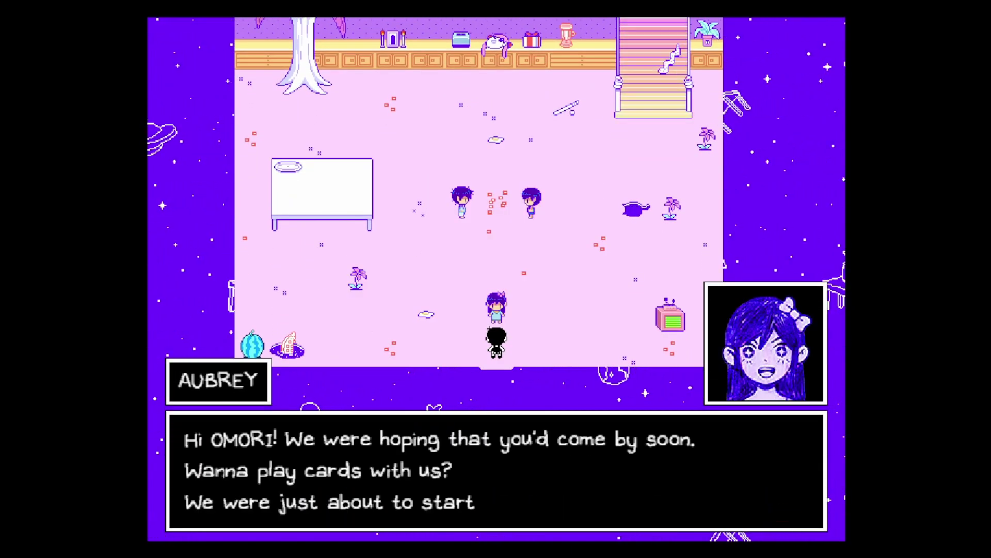
- Advance past AUBREY's greeting and through Kel and Hero's argument about the cards
key("z")
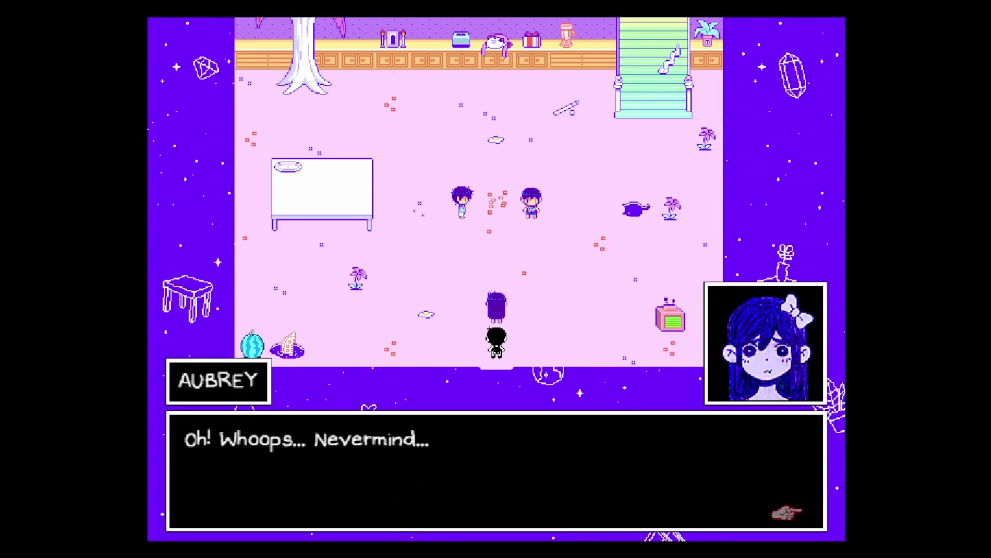
key("z")
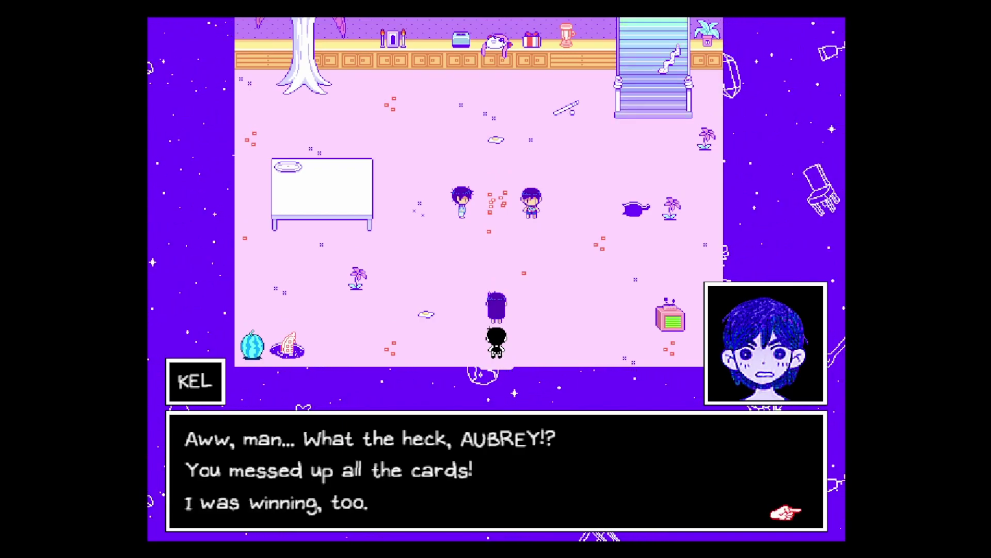
key("z")
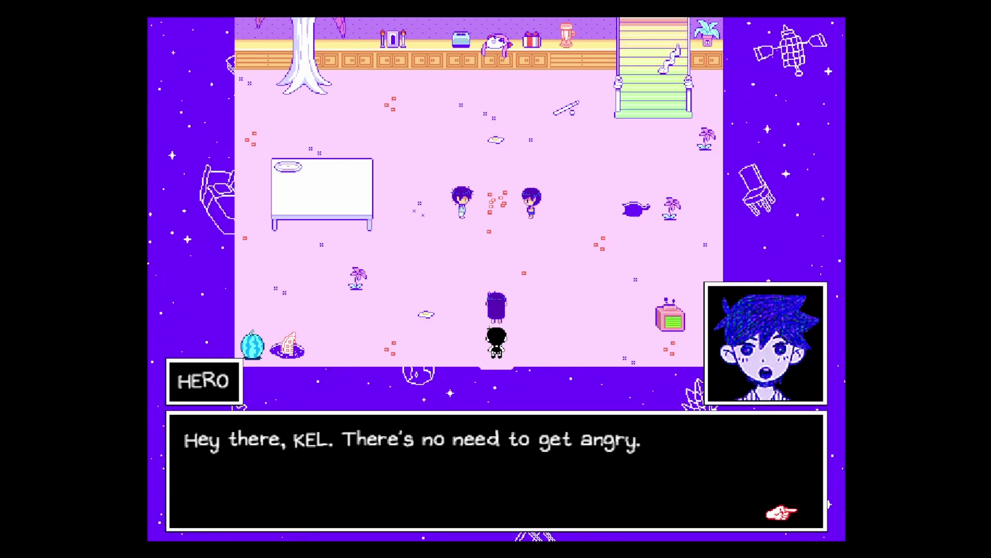
key("z")
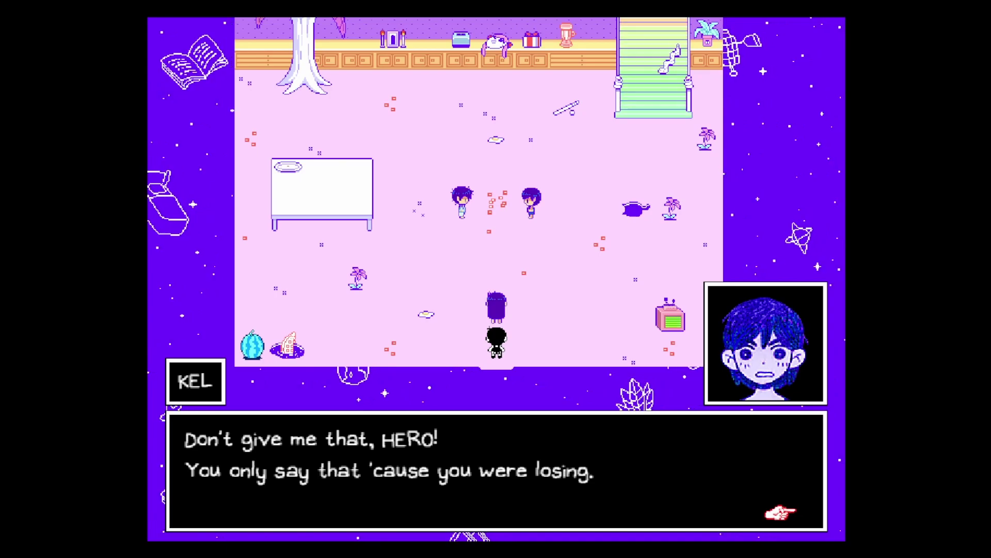
key("z")
key("z")
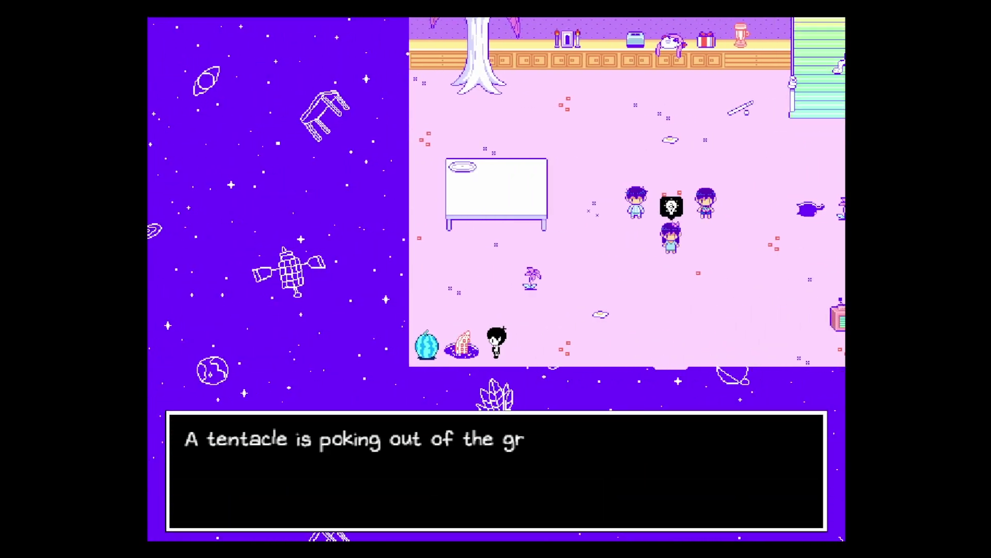
- Pull the STUFFED TOY out of the ground at the tentacle
key("z")
key("Up")
key("Left")
key("z")
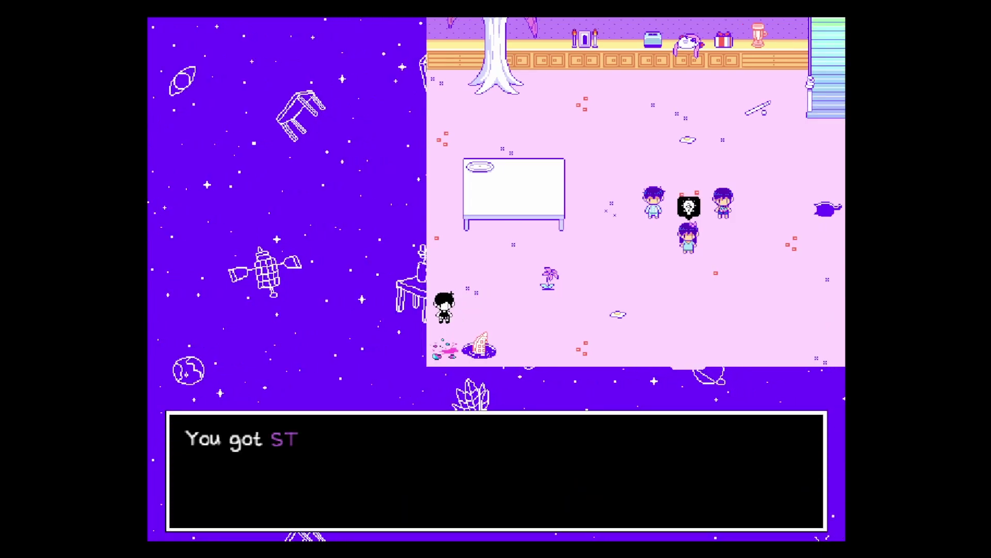
key("z")
- Walk back to Aubrey and hear her complaints and request for her toy
key("Up")
key("Down")
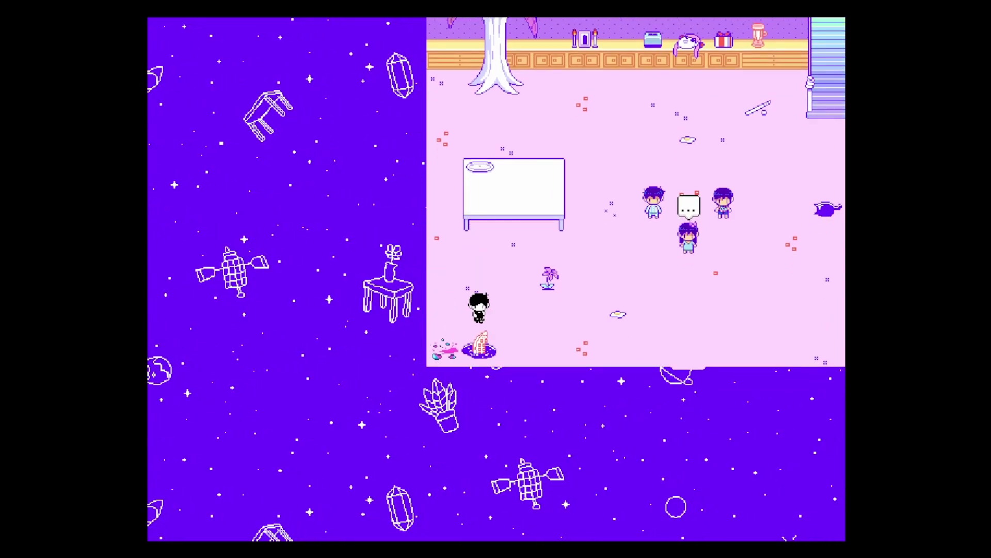
key("Right")
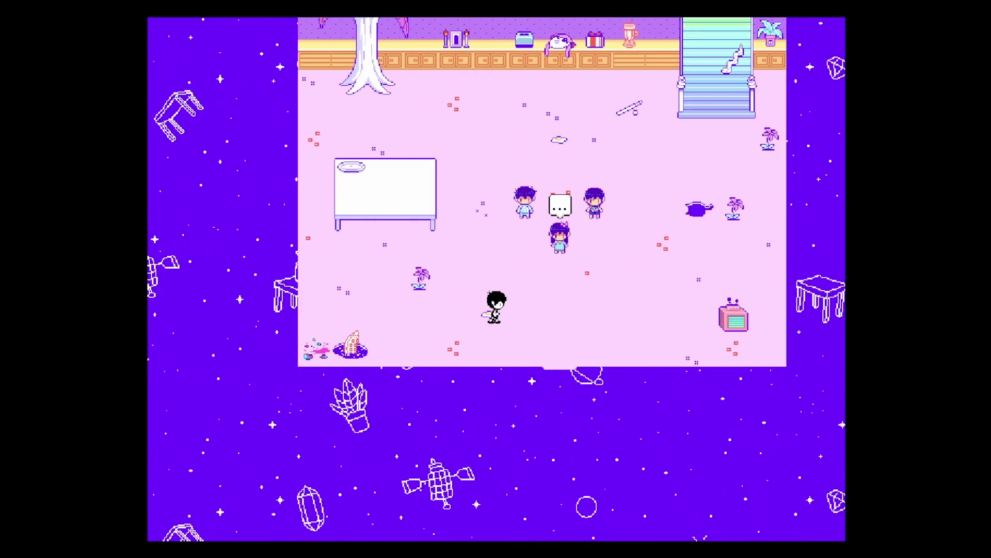
key("Up")
key("Right")
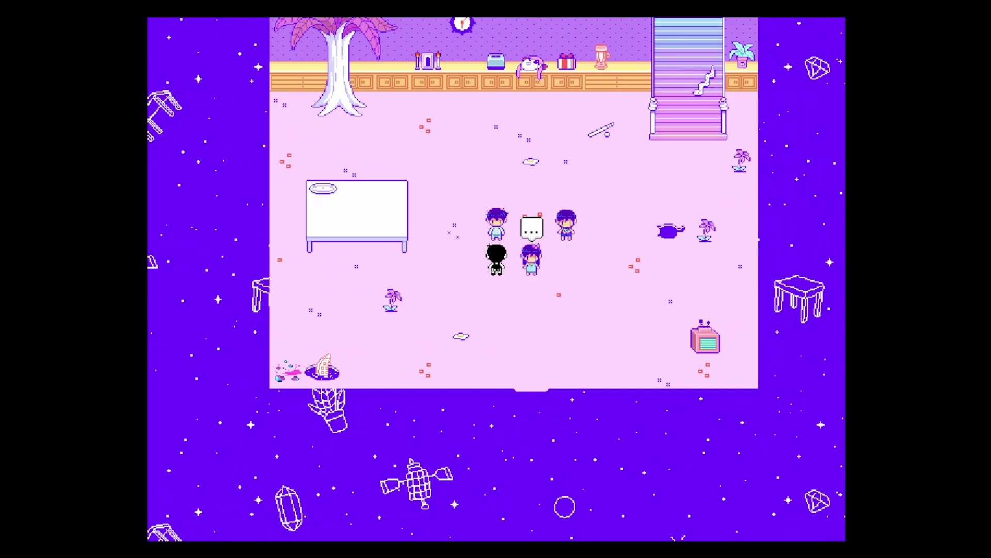
key("z")
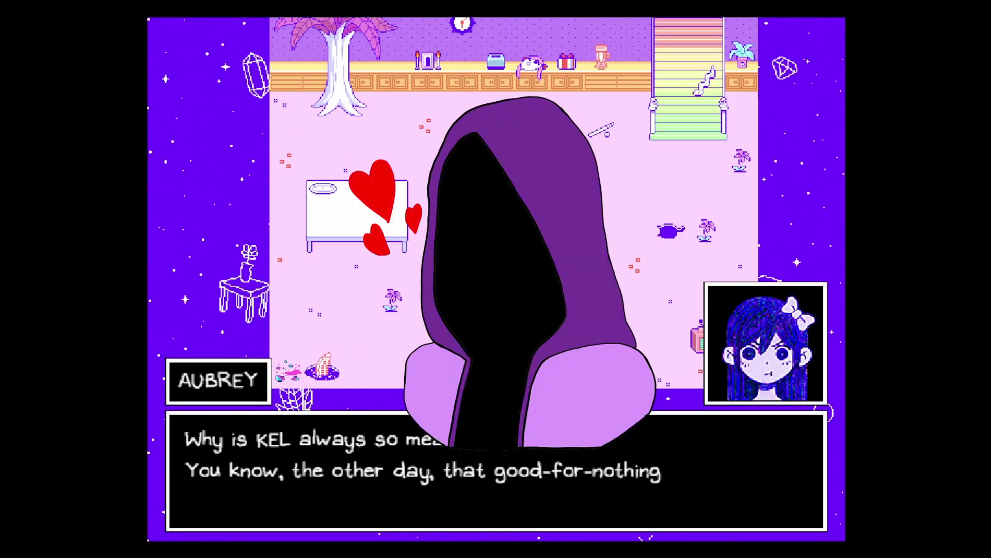
key("z")
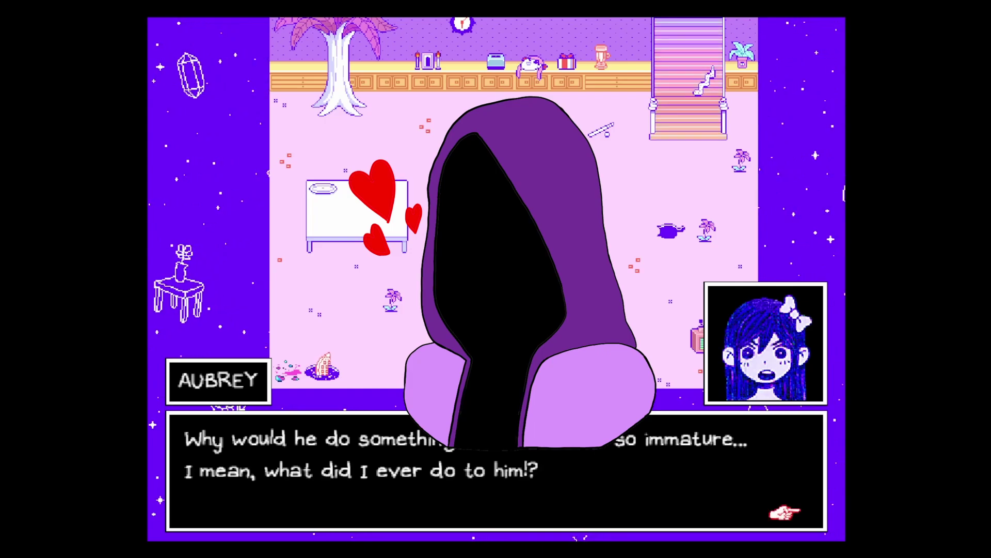
key("z")
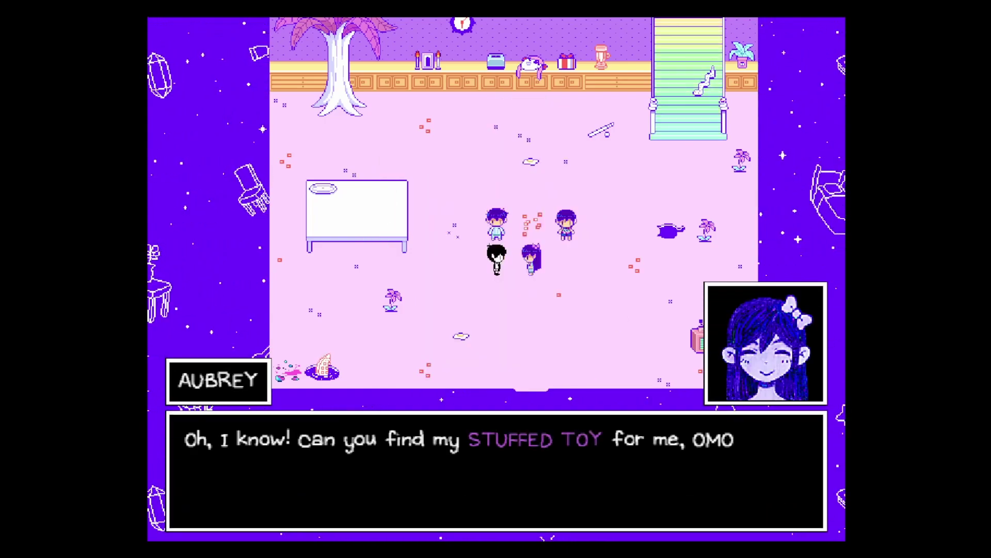
key("z")
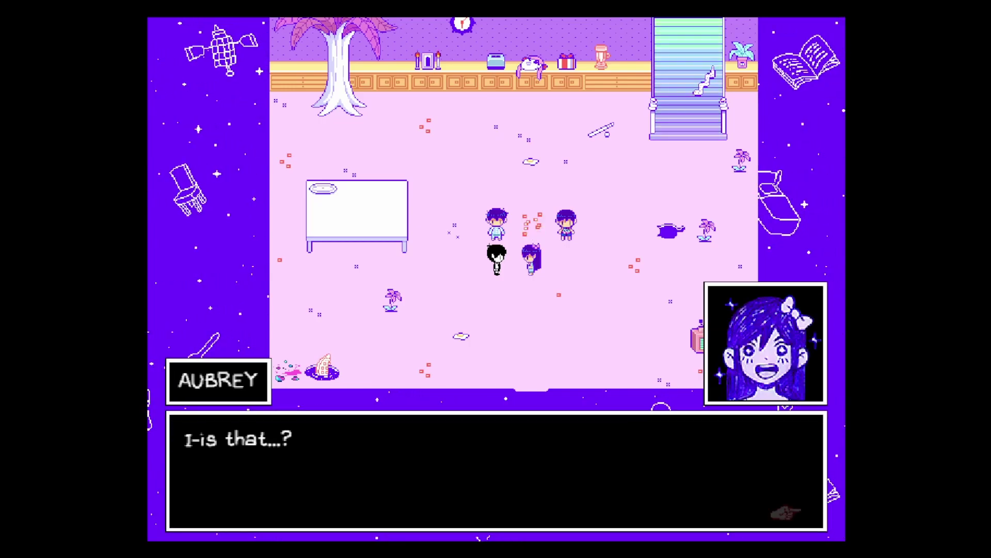
- Advance through Aubrey showing Kel the toy until Kel answers Hero
key("z")
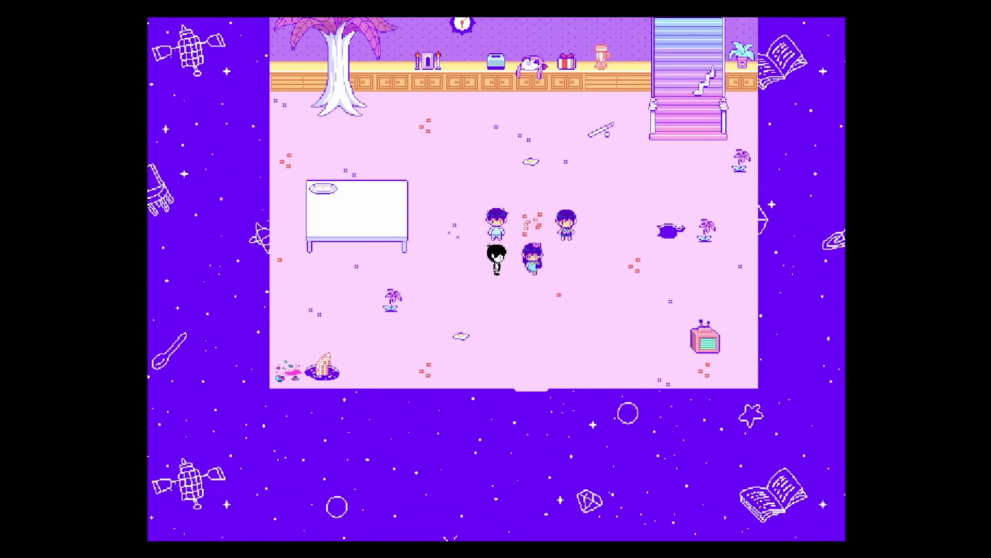
key("z")
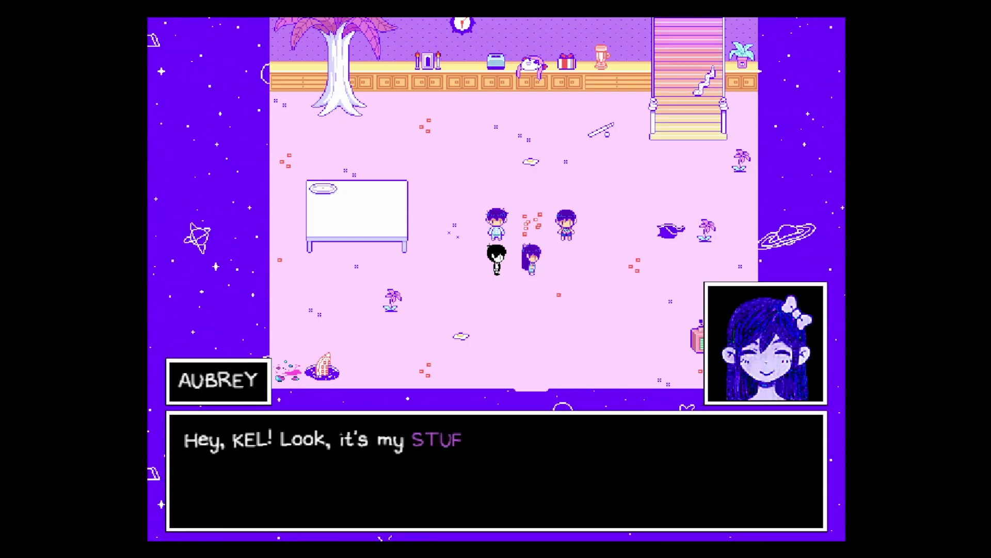
key("z")
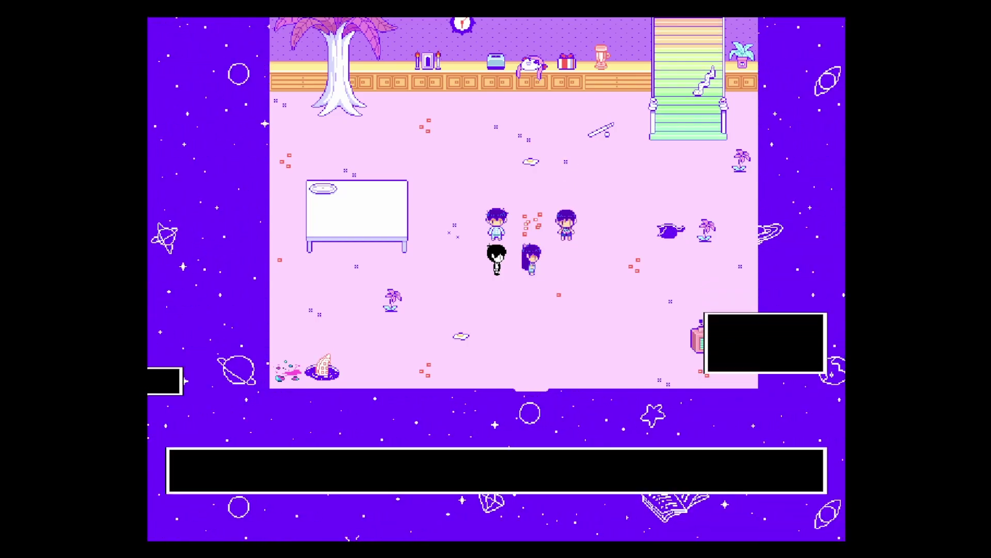
key("z")
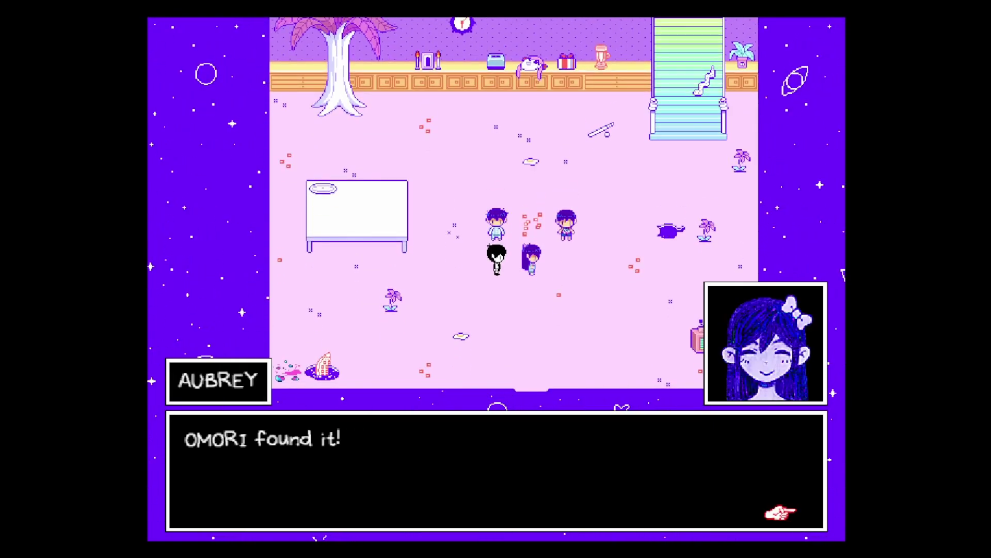
key("z")
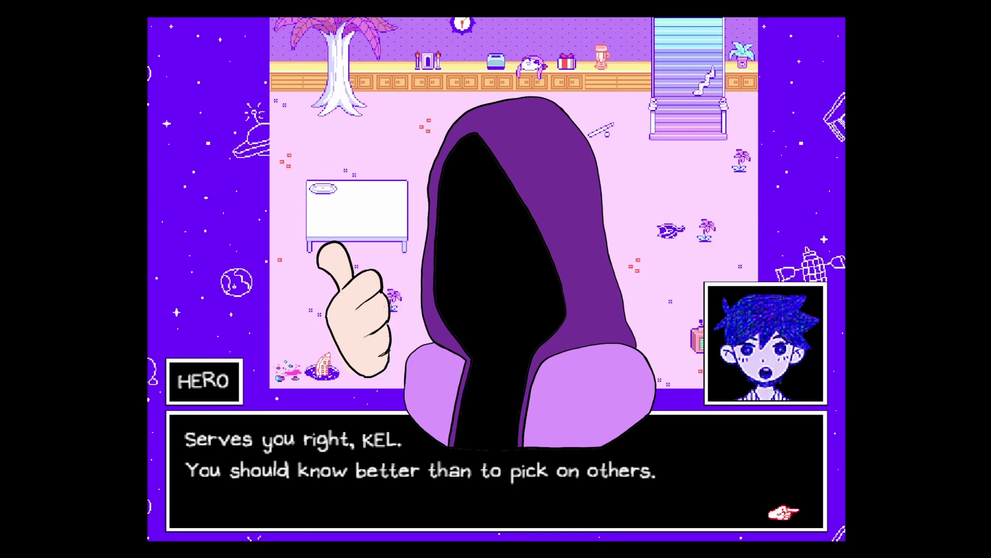
key("z")
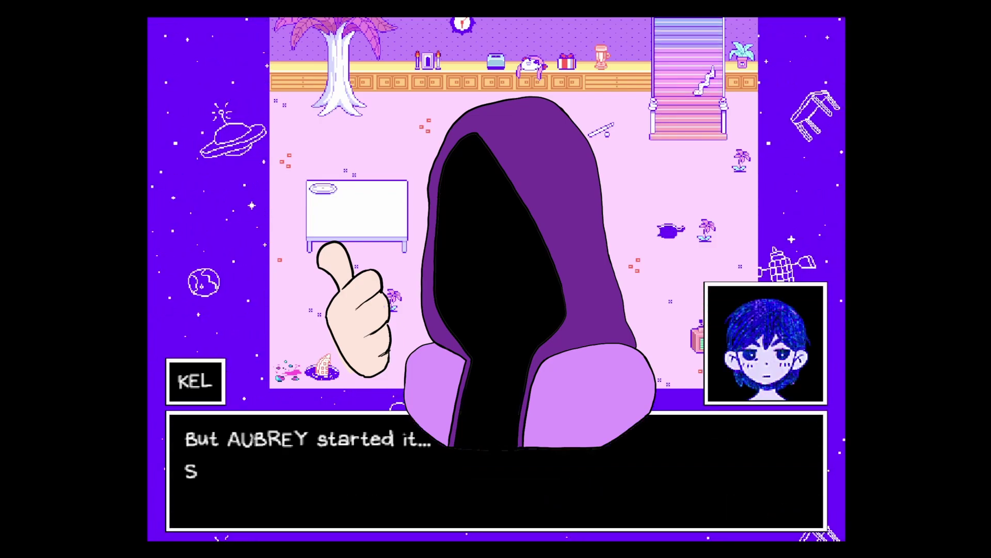